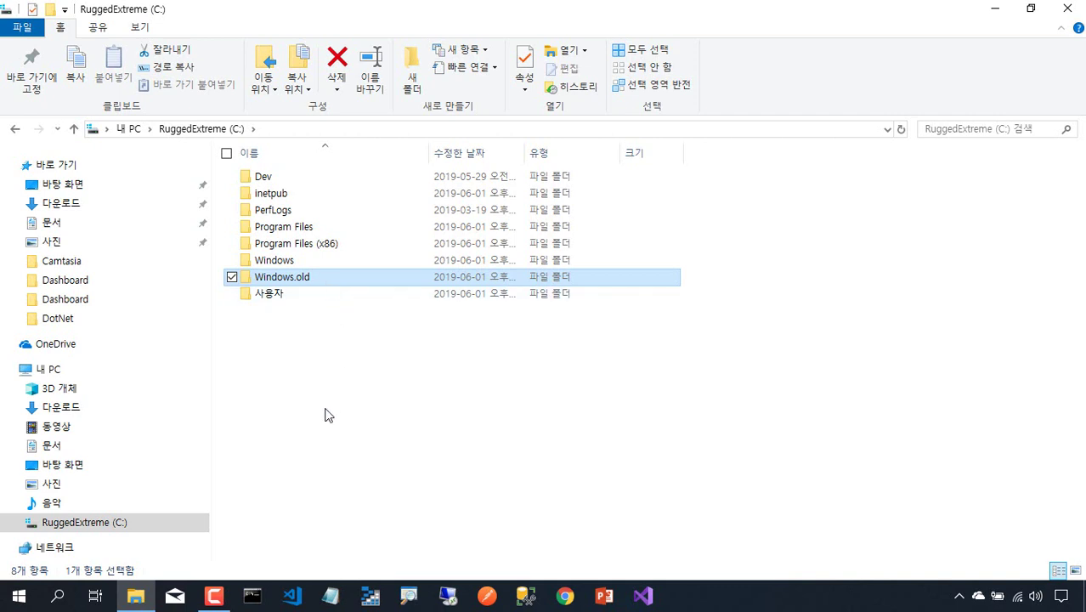
Open the properties of the RuggedExtreme (C:) drive and close the File Explorer window behind them.
{"action": "left_click", "coordinate": [119, 524]}
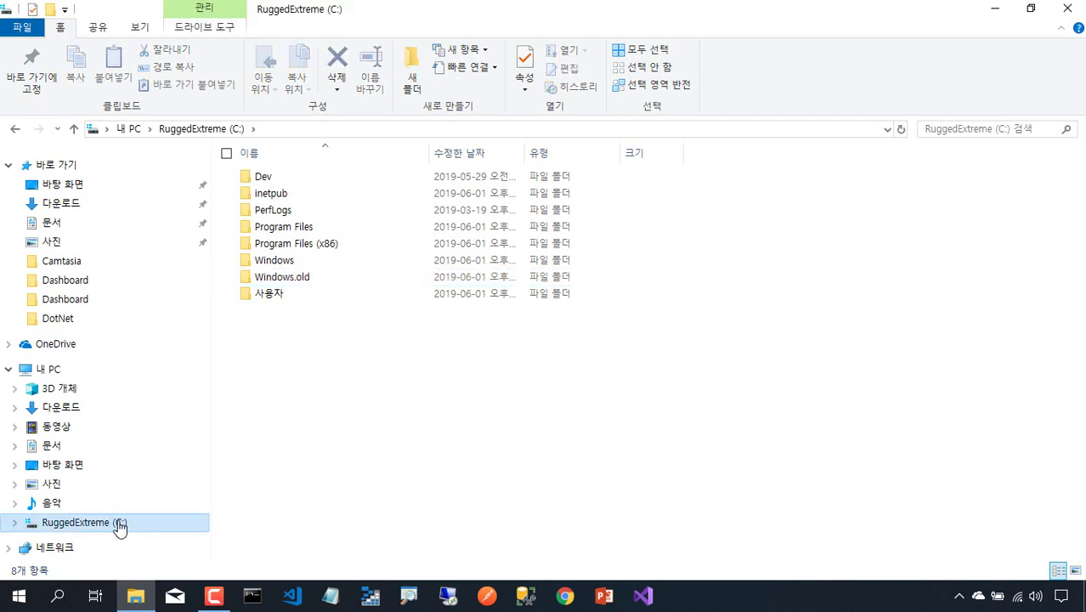
{"action": "right_click", "coordinate": [119, 525]}
{"action": "left_click", "coordinate": [143, 509]}
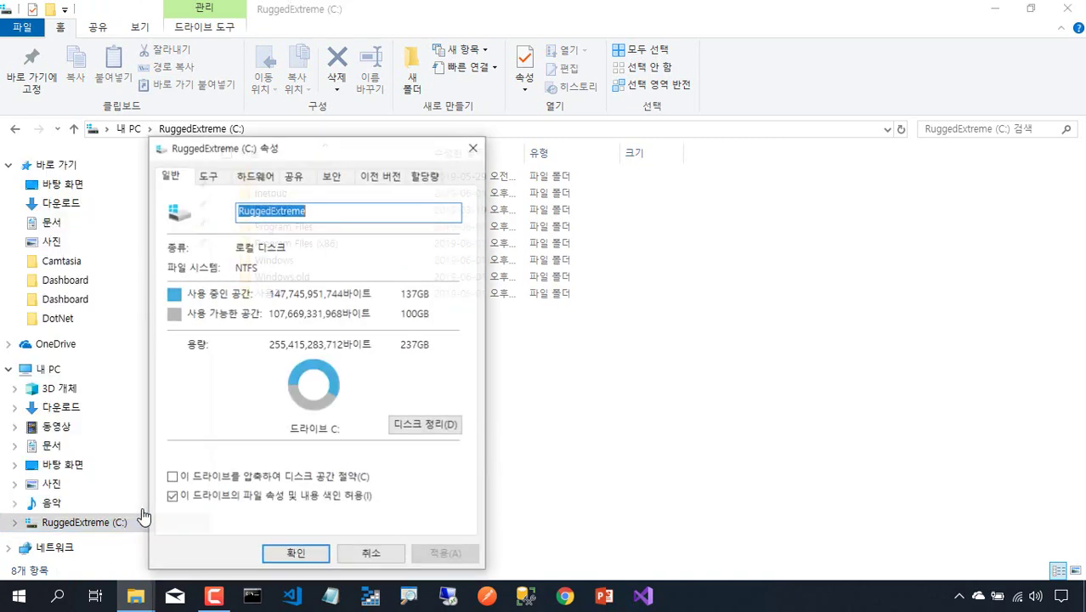
{"action": "left_click_drag", "start_coordinate": [353, 149], "coordinate": [513, 86]}
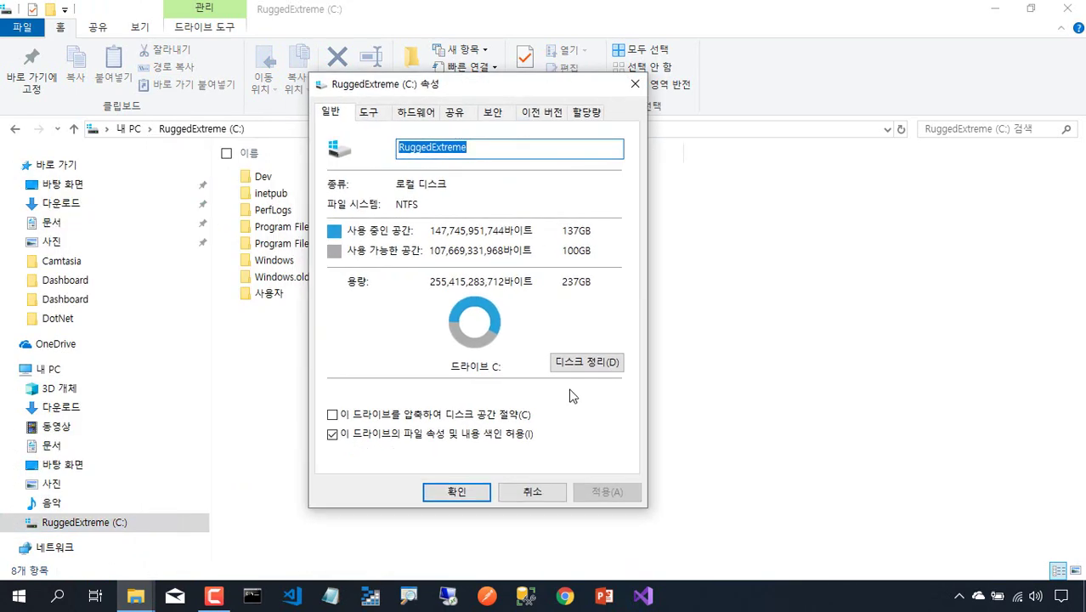
{"action": "left_click", "coordinate": [1066, 9]}
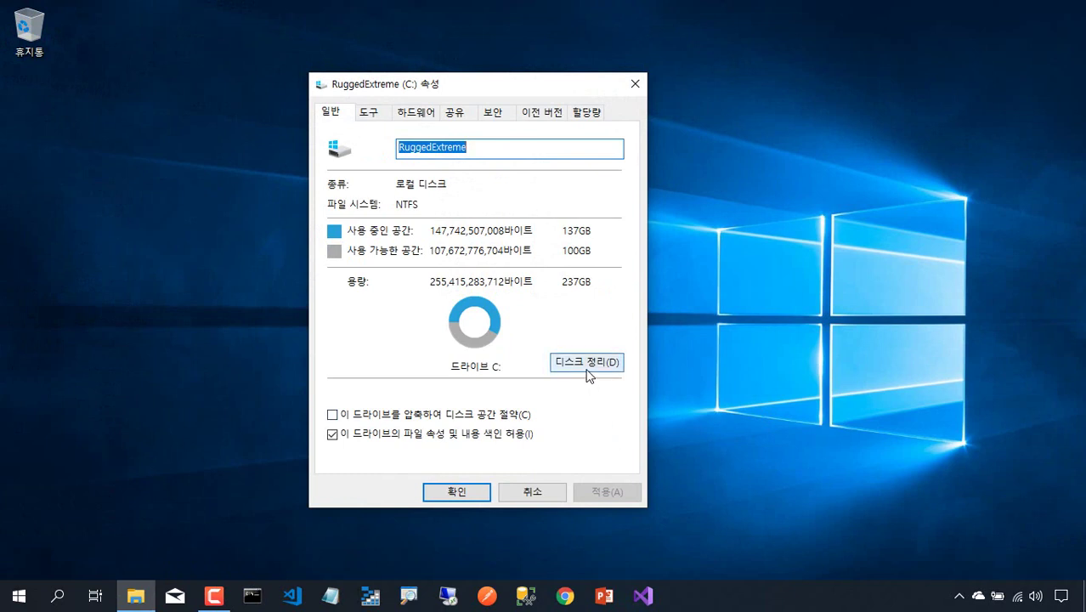
{"action": "left_click", "coordinate": [343, 117]}
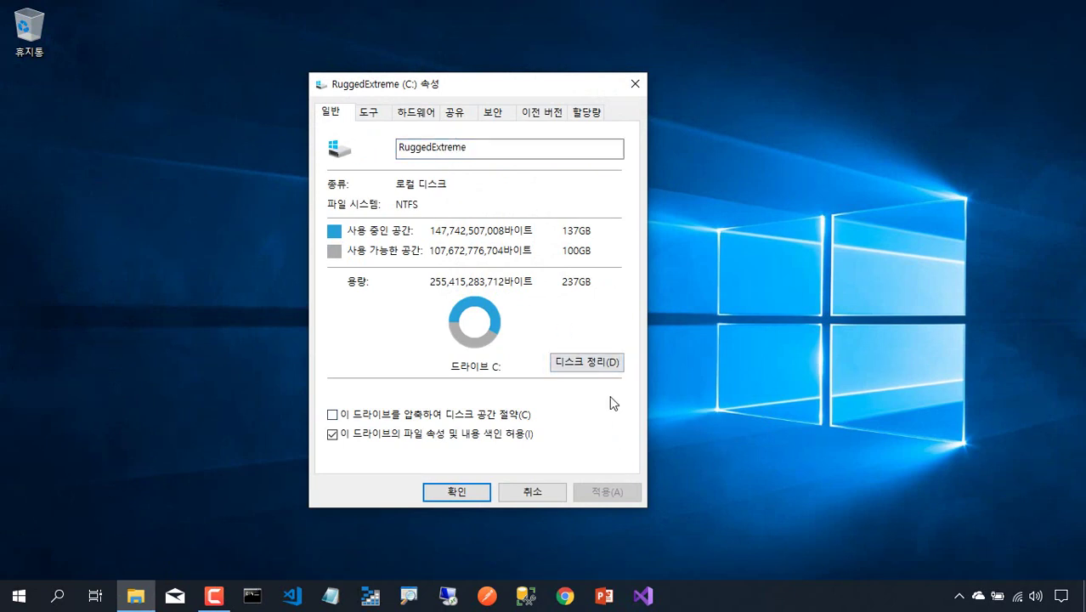
Start Disk Cleanup for the C: drive and close the drive's properties.
{"action": "left_click", "coordinate": [585, 365]}
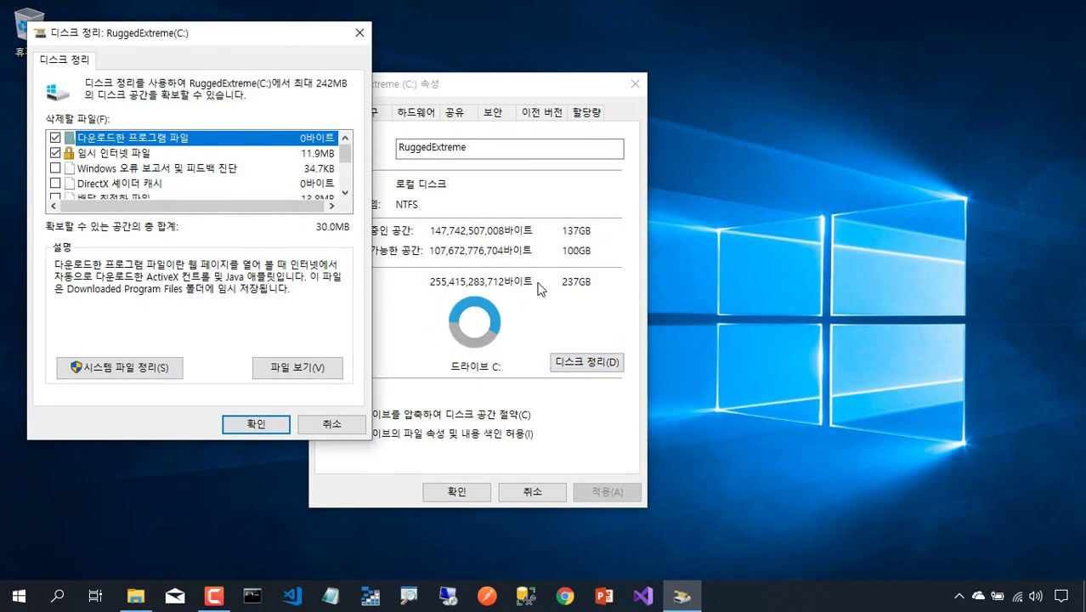
{"action": "left_click_drag", "start_coordinate": [590, 88], "coordinate": [728, 82]}
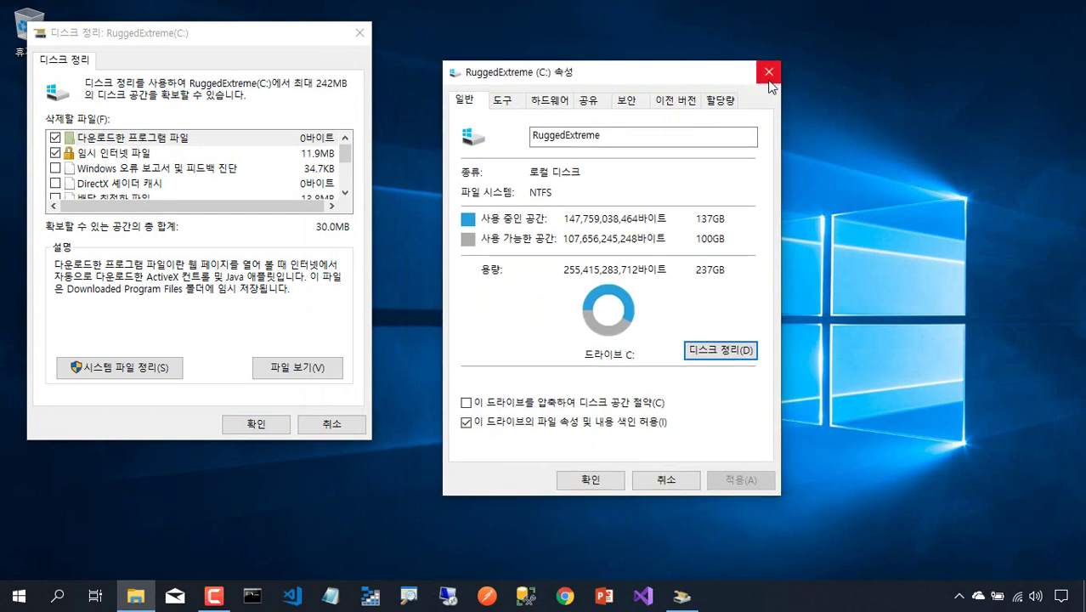
{"action": "left_click", "coordinate": [768, 80]}
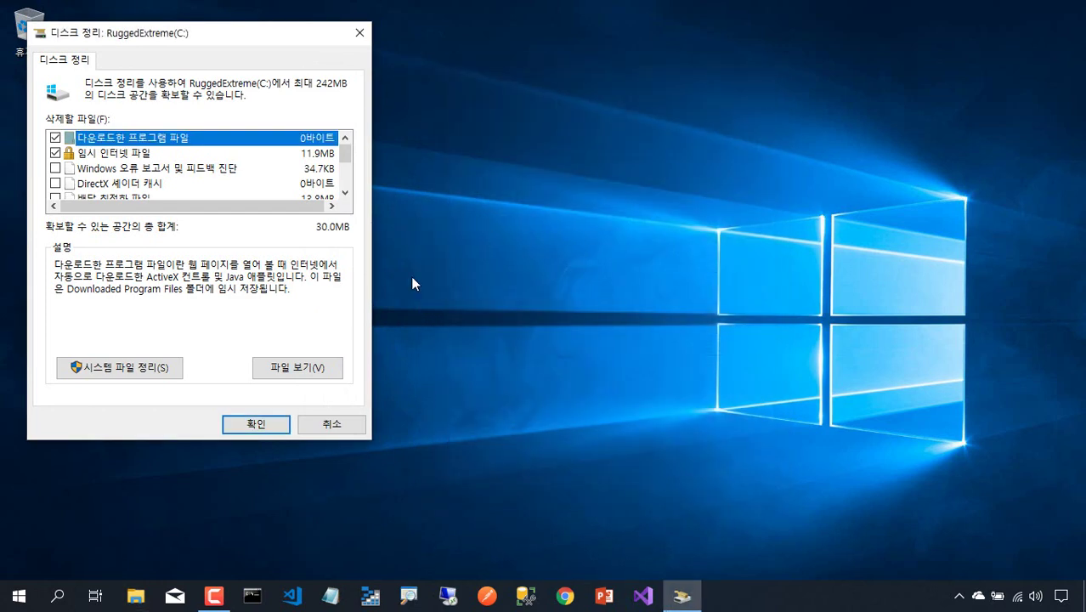
Extend the cleanup to system files and mark 이전 Windows 설치 (previous Windows installations) for deletion.
{"action": "left_click", "coordinate": [164, 374]}
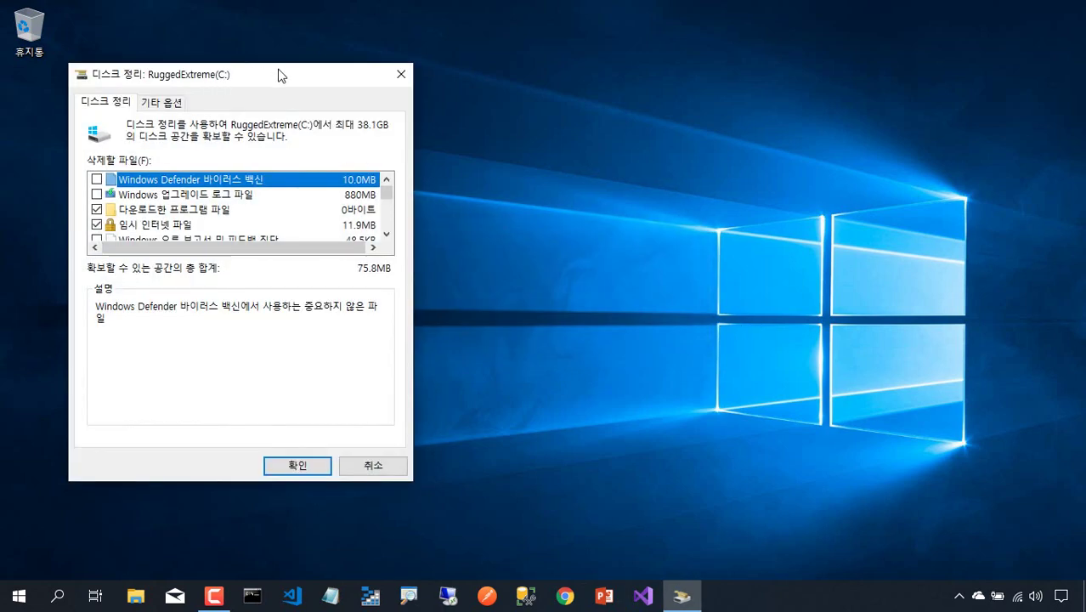
{"action": "left_click_drag", "start_coordinate": [279, 73], "coordinate": [507, 79]}
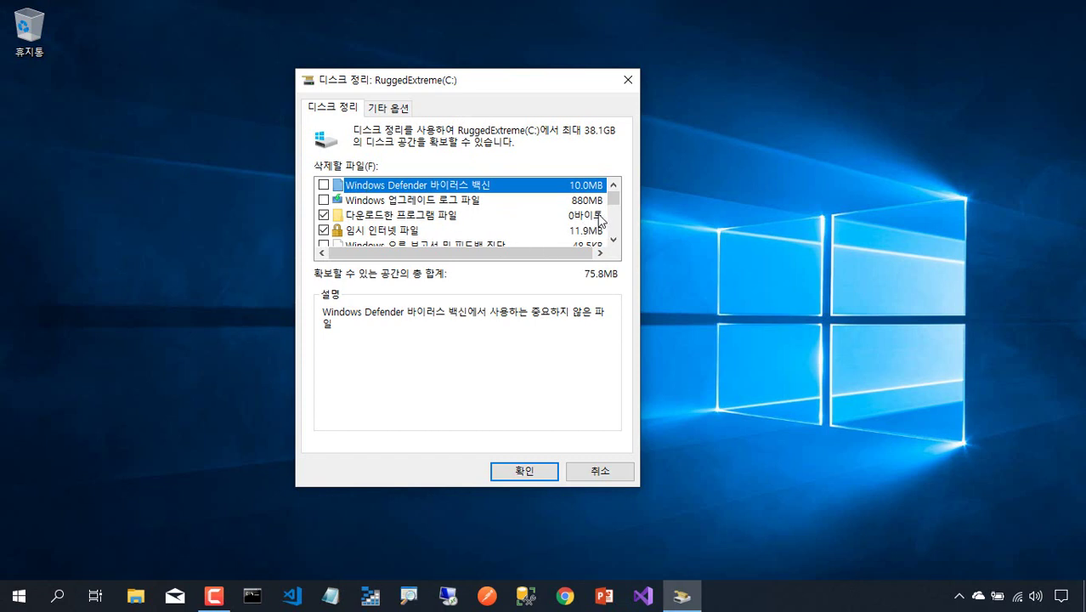
{"action": "left_click_drag", "start_coordinate": [614, 199], "coordinate": [613, 223]}
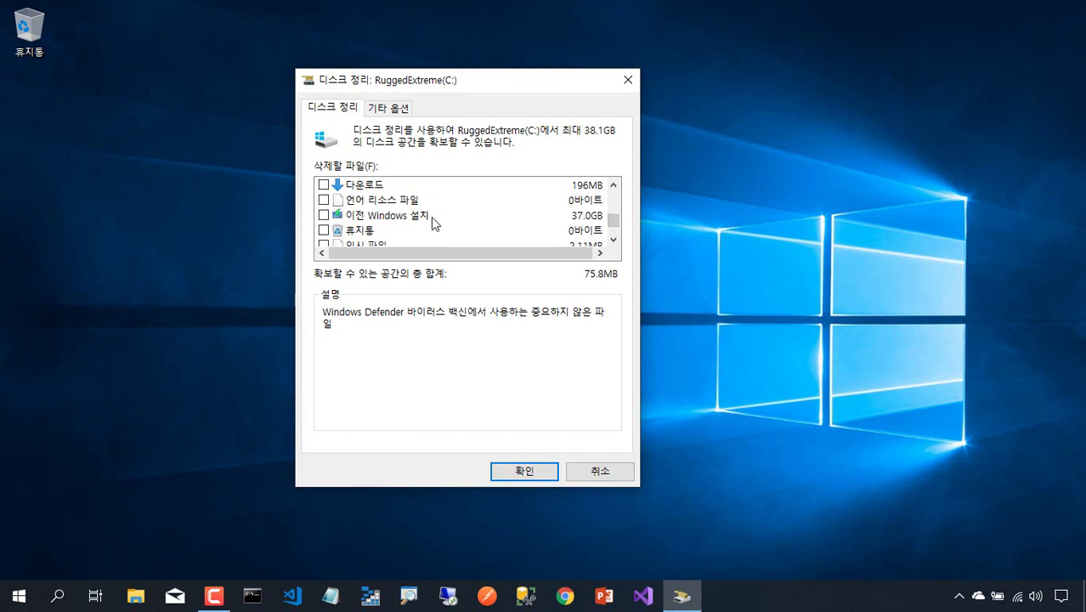
{"action": "left_click", "coordinate": [324, 216]}
Mark the Windows Defender 바이러스 백신, Windows 업그레이드 로그 파일, Windows 오류 보고서 및 피드백 진단, DirectX 셰이더 캐시 and 배달 최적화 파일 categories for deletion.
{"action": "left_click_drag", "start_coordinate": [614, 222], "coordinate": [618, 200]}
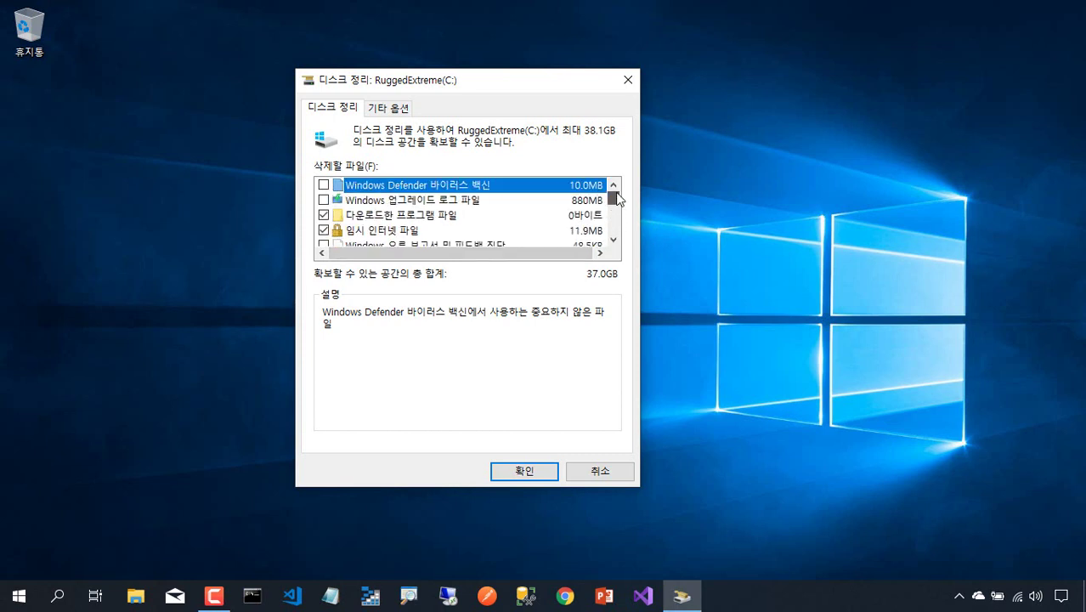
{"action": "left_click", "coordinate": [323, 185]}
{"action": "left_click", "coordinate": [324, 201]}
{"action": "scroll", "coordinate": [324, 213], "scroll_direction": "down", "scroll_amount": 2}
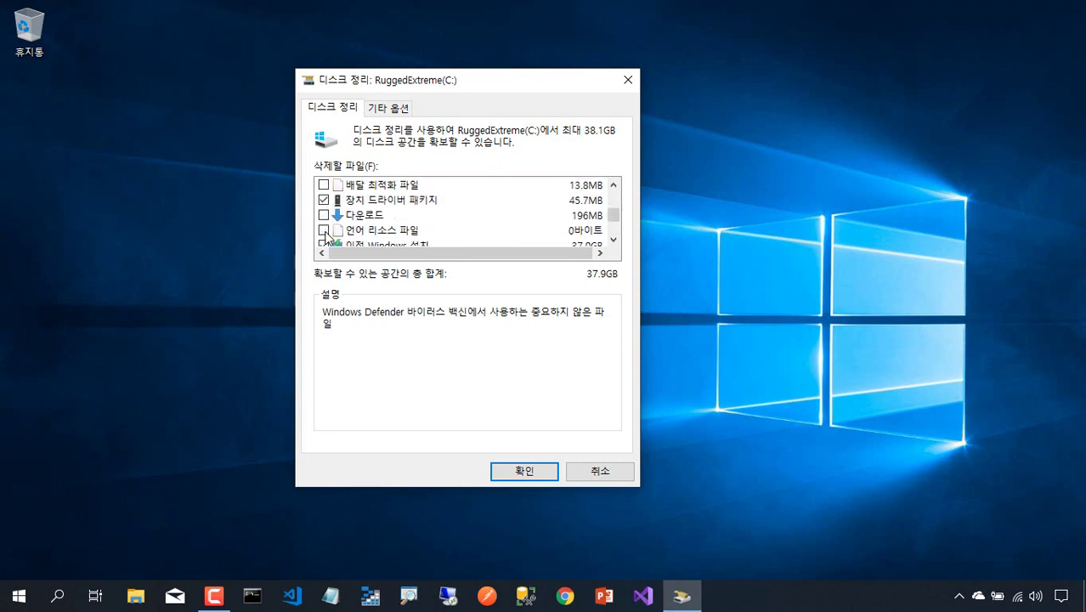
{"action": "scroll", "coordinate": [323, 215], "scroll_direction": "up", "scroll_amount": 1}
{"action": "left_click", "coordinate": [324, 200]}
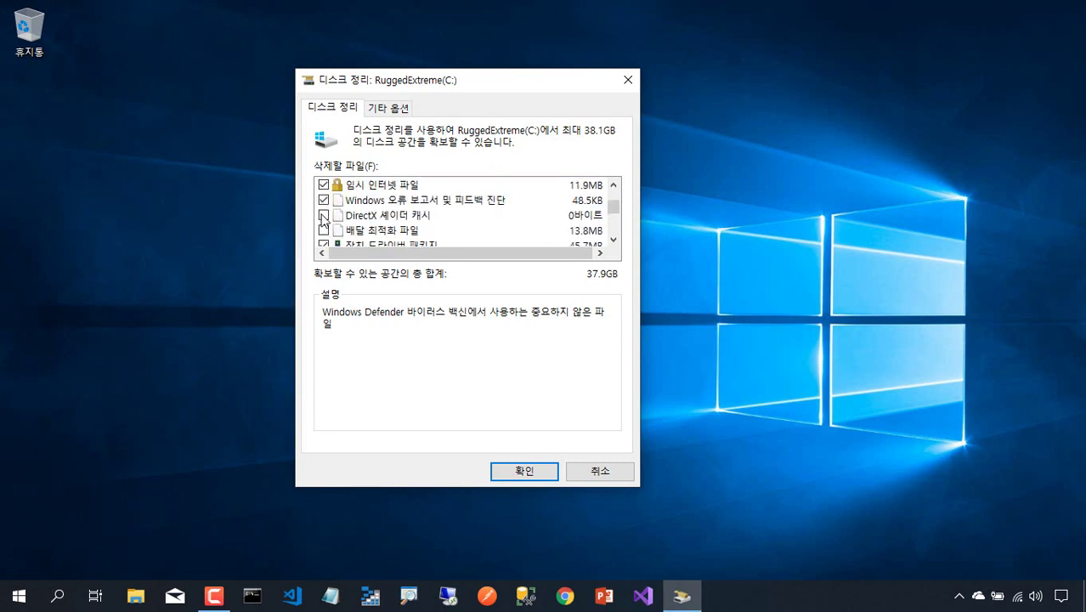
{"action": "left_click", "coordinate": [323, 216]}
{"action": "left_click", "coordinate": [323, 231]}
Mark the 다운로드, 휴지통, 언어 리소스 파일 and 임시 파일 categories for deletion.
{"action": "scroll", "coordinate": [323, 226], "scroll_direction": "down", "scroll_amount": 1}
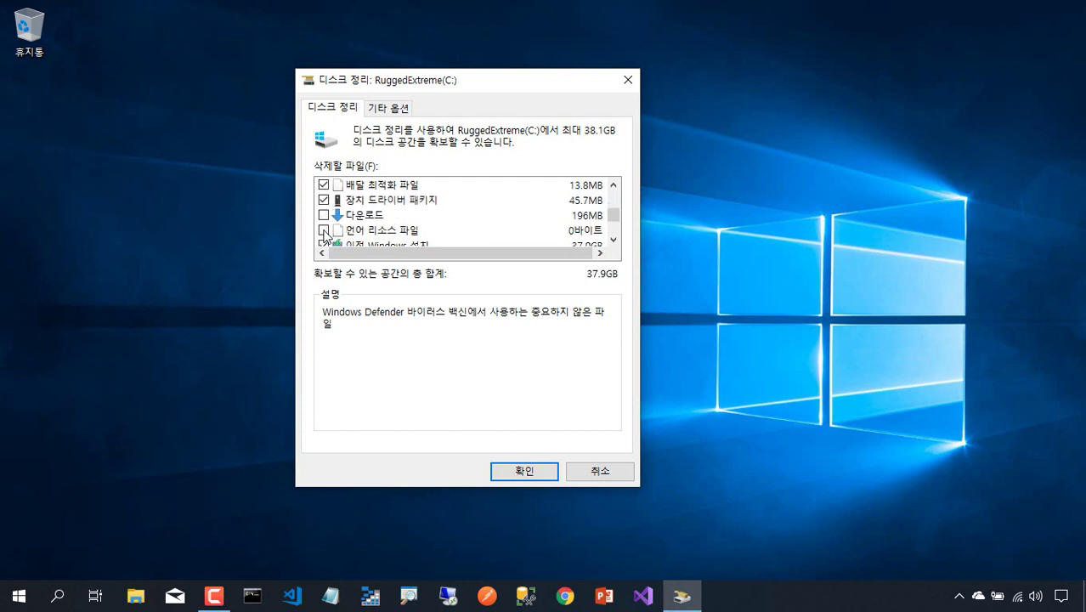
{"action": "left_click", "coordinate": [323, 216]}
{"action": "scroll", "coordinate": [323, 218], "scroll_direction": "down", "scroll_amount": 1}
{"action": "left_click", "coordinate": [324, 216]}
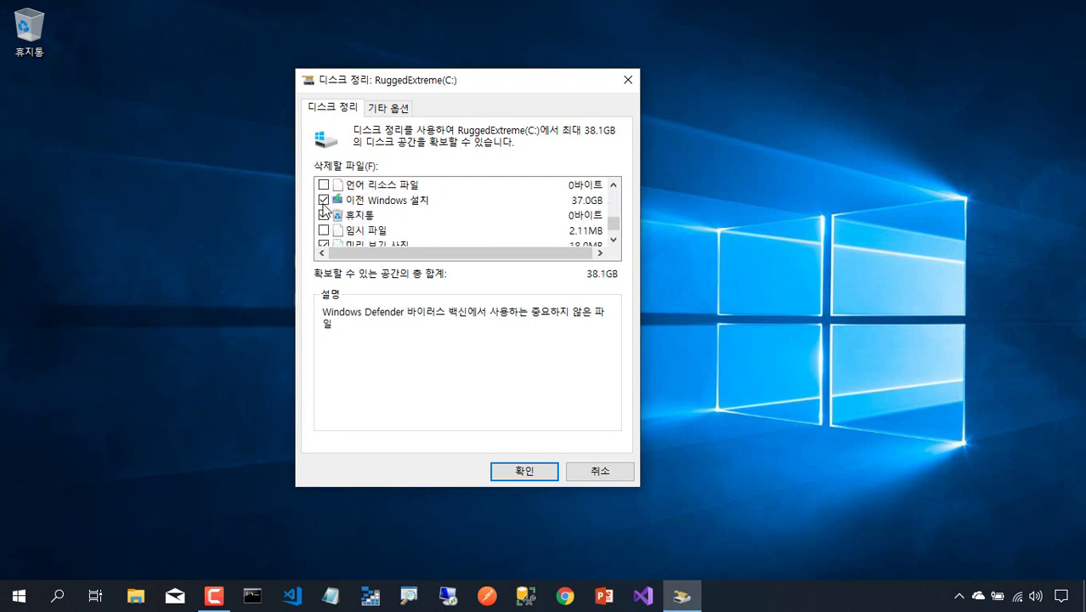
{"action": "left_click", "coordinate": [324, 185]}
{"action": "scroll", "coordinate": [375, 229], "scroll_direction": "up", "scroll_amount": 2}
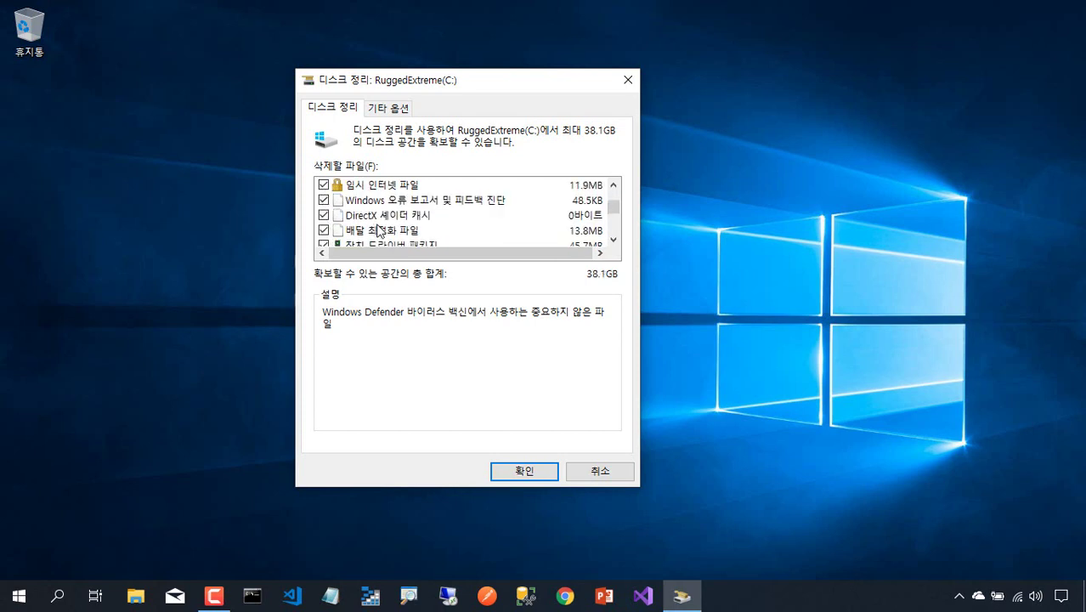
{"action": "scroll", "coordinate": [378, 231], "scroll_direction": "down", "scroll_amount": 1}
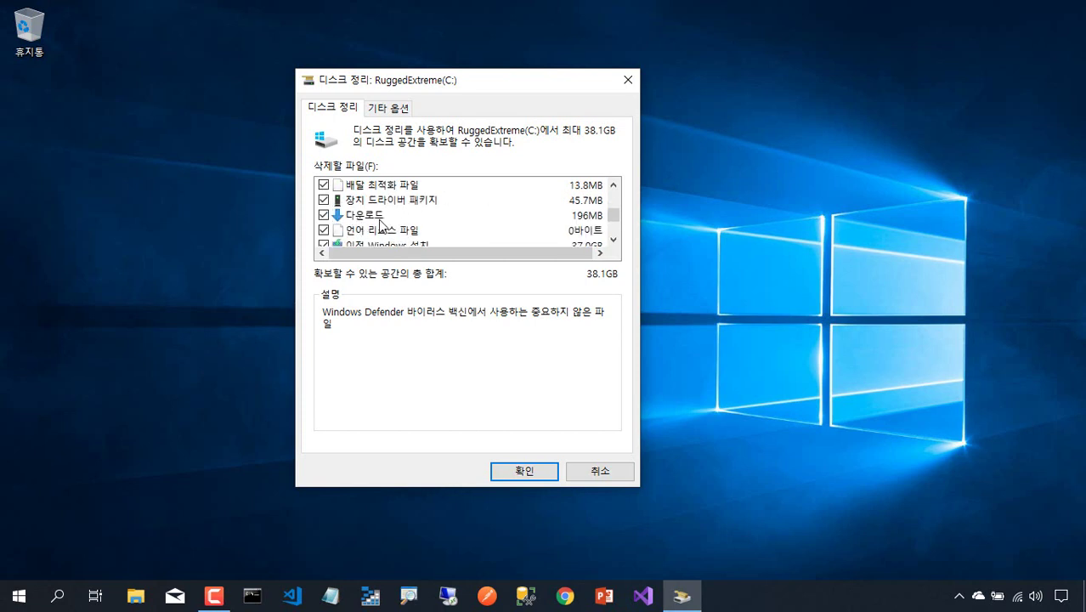
{"action": "scroll", "coordinate": [362, 228], "scroll_direction": "down", "scroll_amount": 1}
{"action": "left_click", "coordinate": [325, 230]}
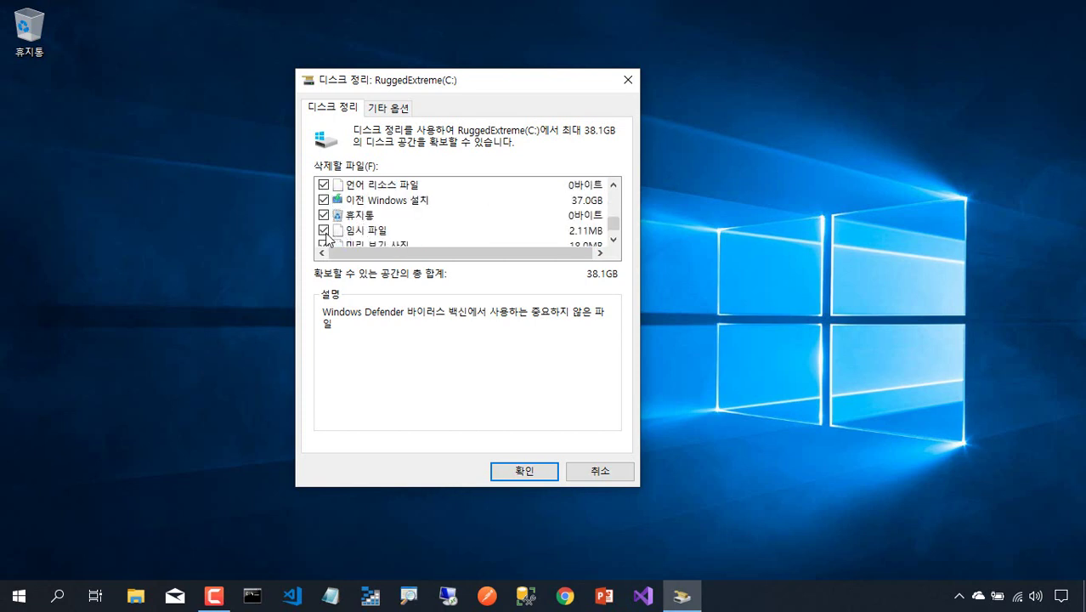
{"action": "scroll", "coordinate": [344, 235], "scroll_direction": "down", "scroll_amount": 1}
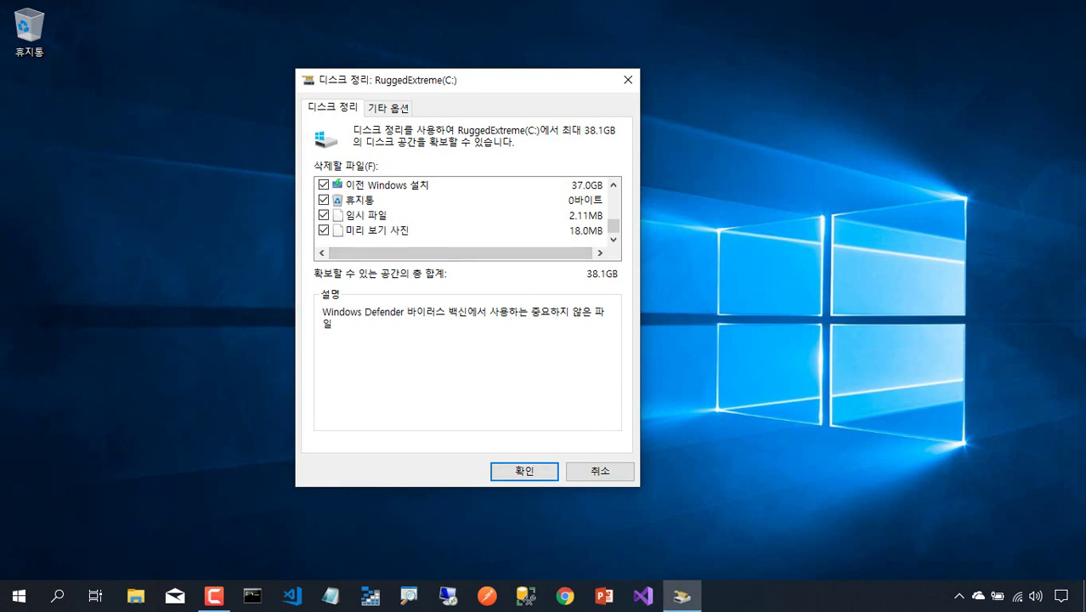
Exclude the 다운로드 (Downloads) category from the files to delete.
{"action": "scroll", "coordinate": [379, 241], "scroll_direction": "up", "scroll_amount": 2}
{"action": "scroll", "coordinate": [355, 240], "scroll_direction": "down", "scroll_amount": 1}
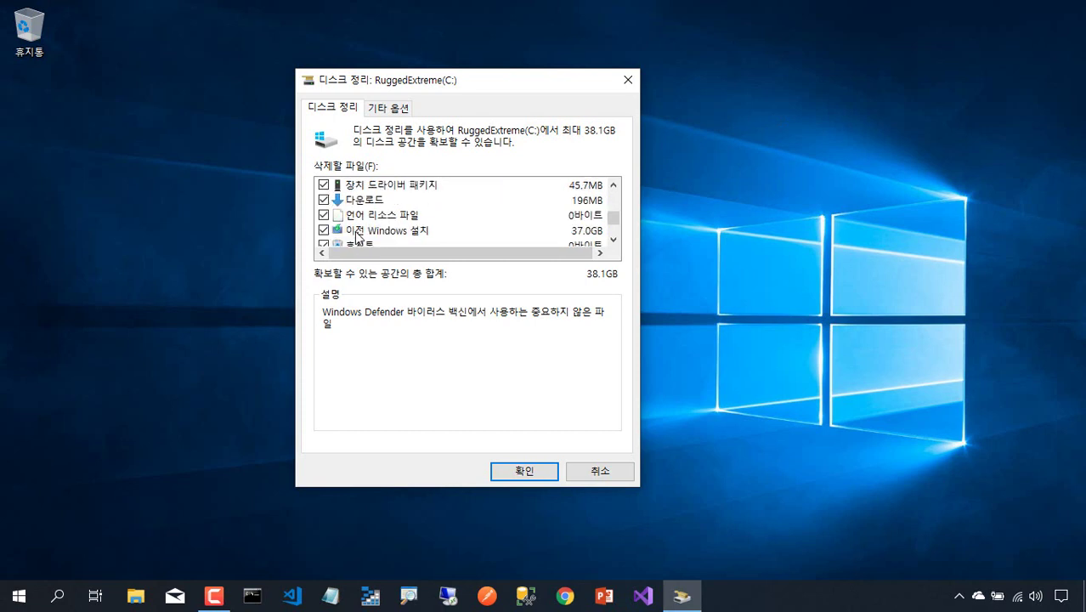
{"action": "left_click", "coordinate": [323, 200]}
{"action": "scroll", "coordinate": [620, 224], "scroll_direction": "down", "scroll_amount": 2}
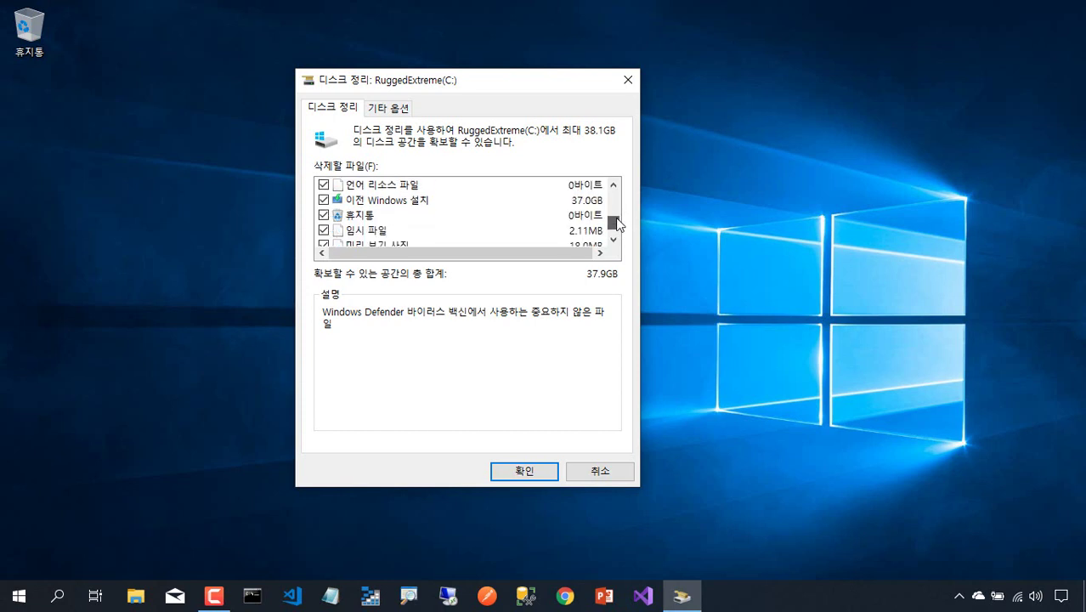
{"action": "mouse_move", "coordinate": [618, 223]}
{"action": "left_mouse_down"}
{"action": "mouse_move", "coordinate": [612, 188]}
{"action": "mouse_move", "coordinate": [614, 223]}
{"action": "left_mouse_up"}
Run the cleanup, confirming the permanent file deletion and the removal of the previous Windows installation files.
{"action": "left_click", "coordinate": [554, 474]}
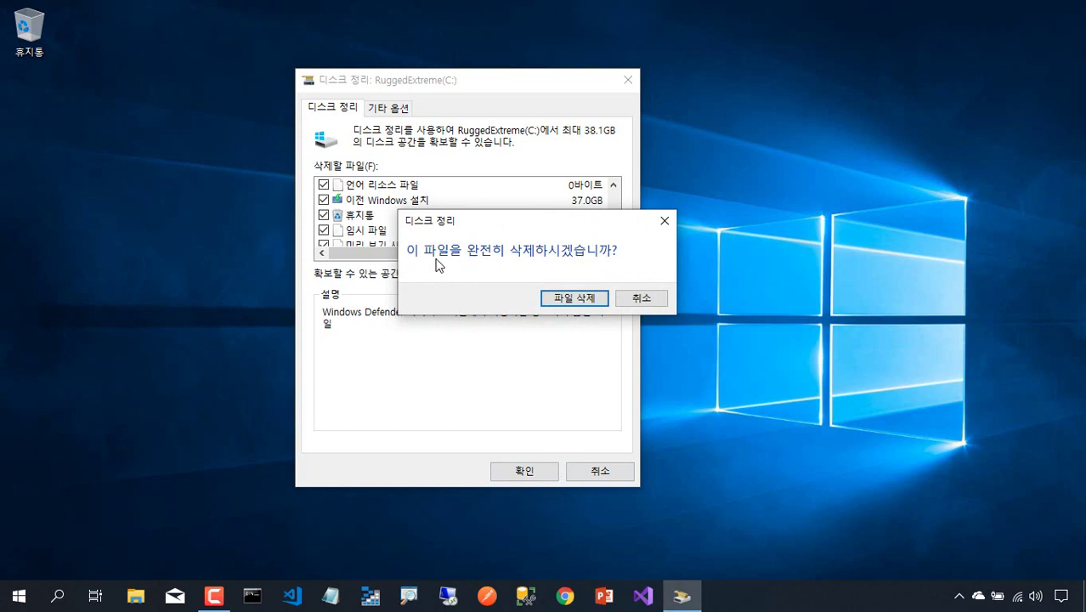
{"action": "left_click", "coordinate": [603, 300]}
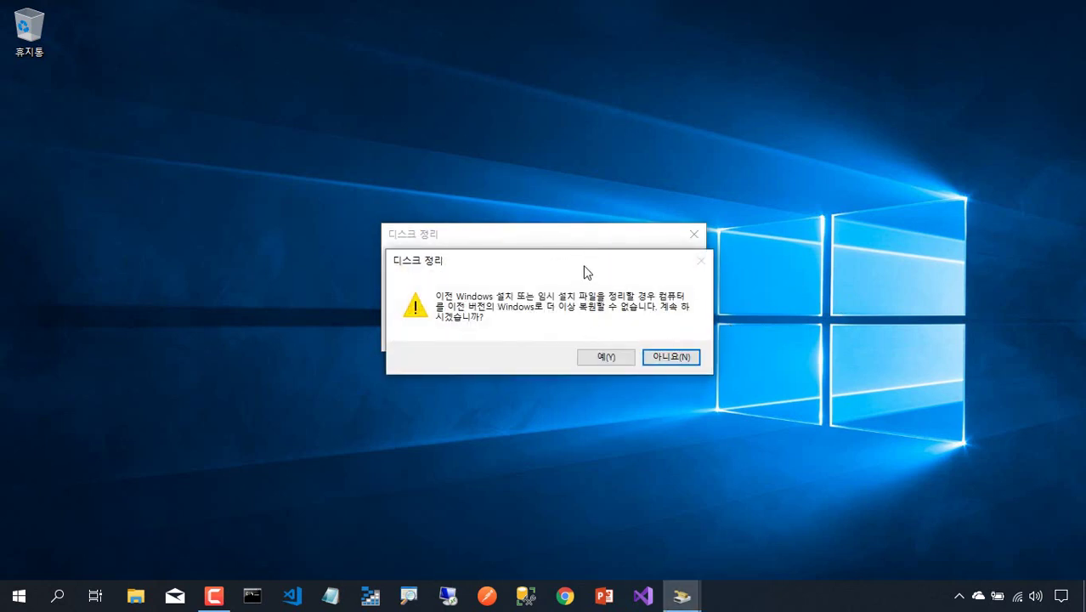
{"action": "left_click_drag", "start_coordinate": [583, 265], "coordinate": [582, 388]}
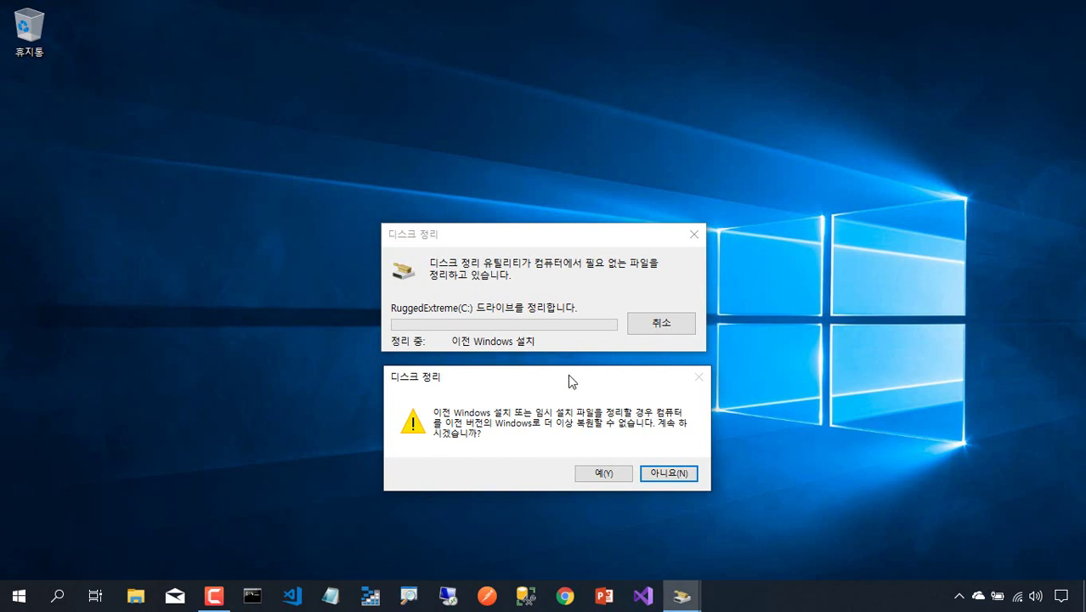
{"action": "mouse_move", "coordinate": [569, 377]}
{"action": "left_mouse_down"}
{"action": "mouse_move", "coordinate": [556, 376]}
{"action": "mouse_move", "coordinate": [566, 371]}
{"action": "left_mouse_up"}
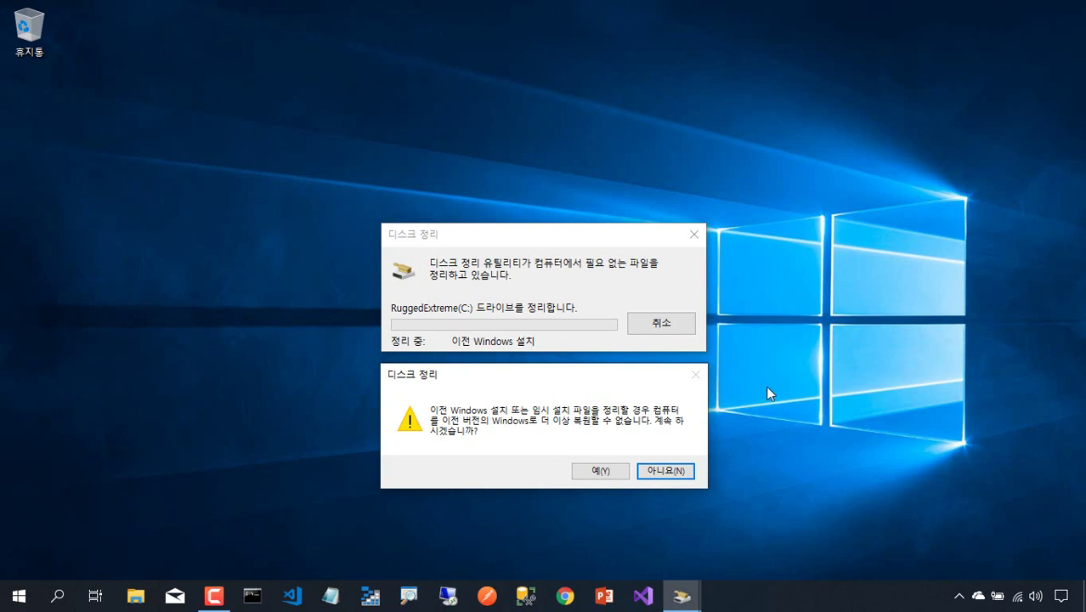
{"action": "left_click", "coordinate": [618, 471]}
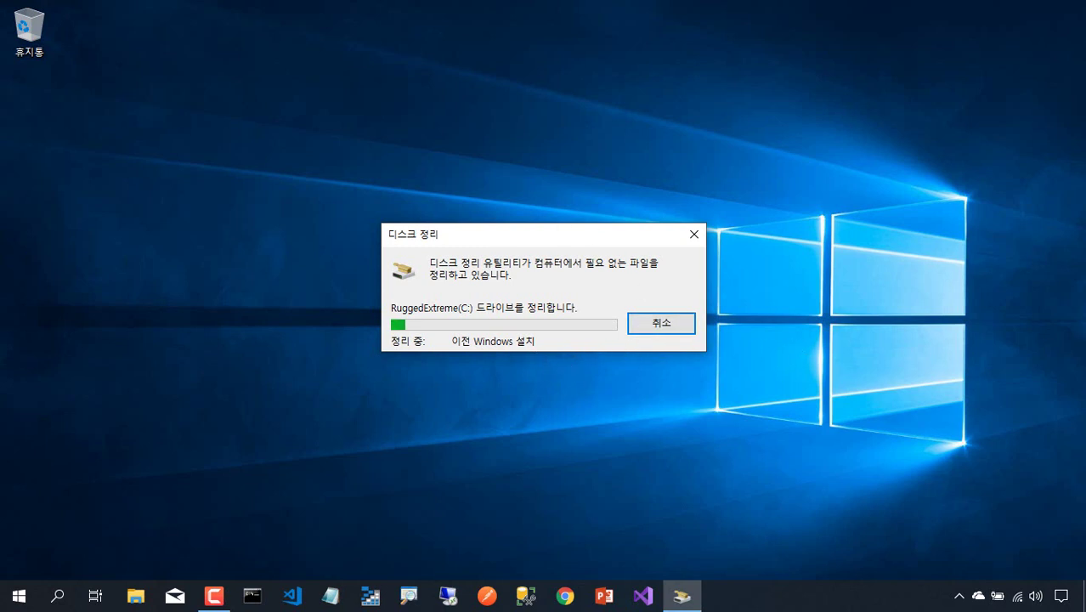
Check in File Explorer whether the C: drive still contains the Windows.old folder, and close the window.
{"action": "key", "text": "alt+Tab"}
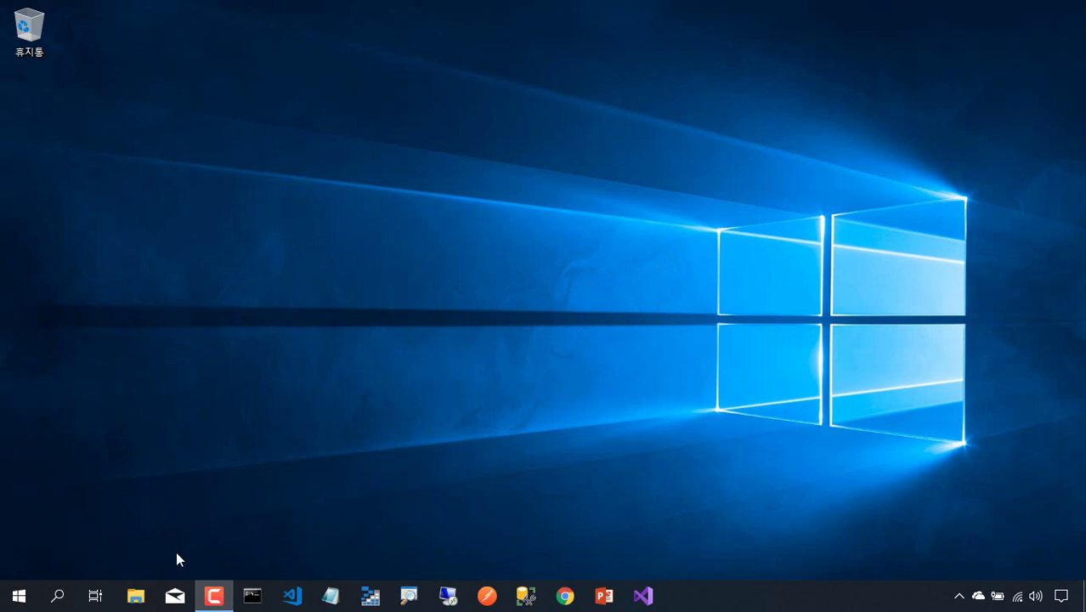
{"action": "left_click", "coordinate": [136, 595]}
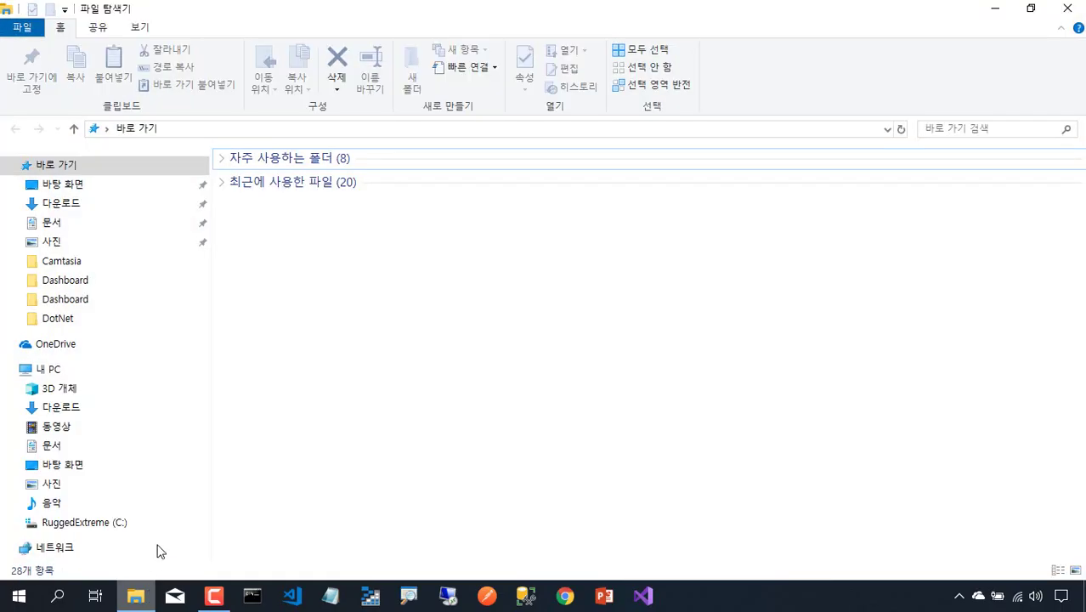
{"action": "left_click", "coordinate": [101, 524]}
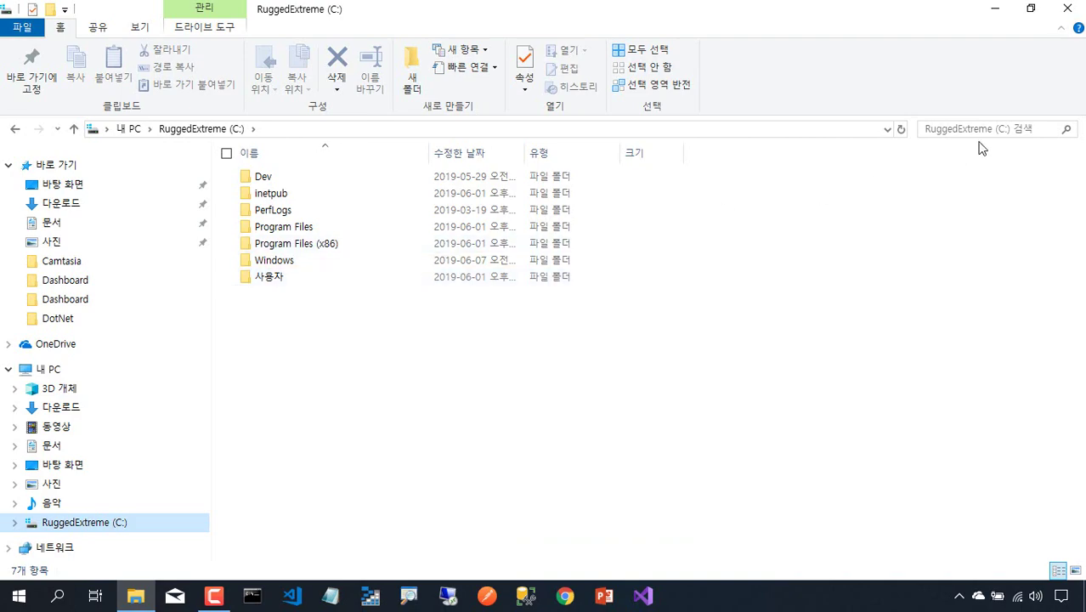
{"action": "left_click", "coordinate": [1067, 7]}
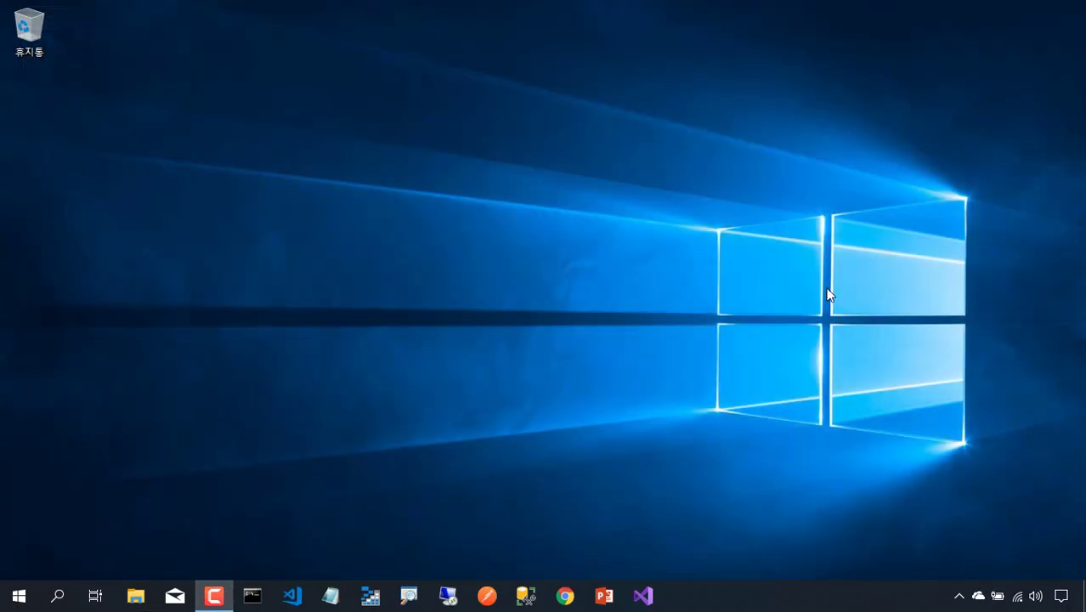